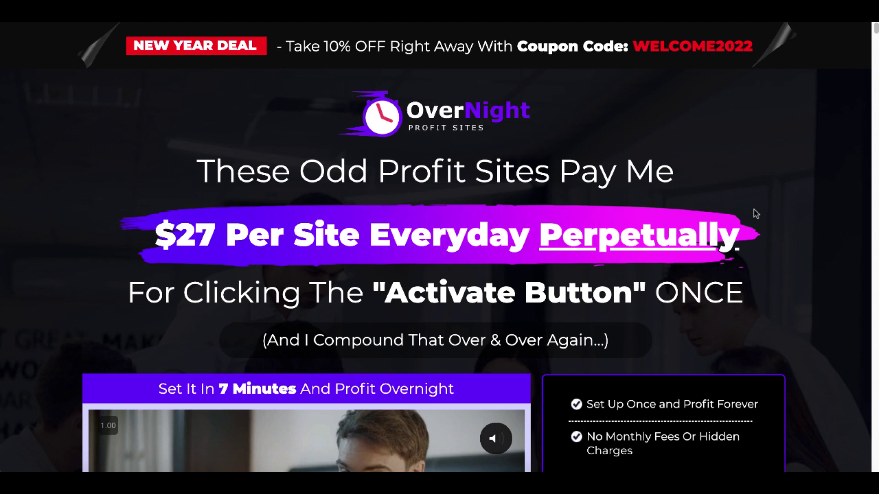
scroll(755, 215, down, 5)
scroll(755, 212, down, 1)
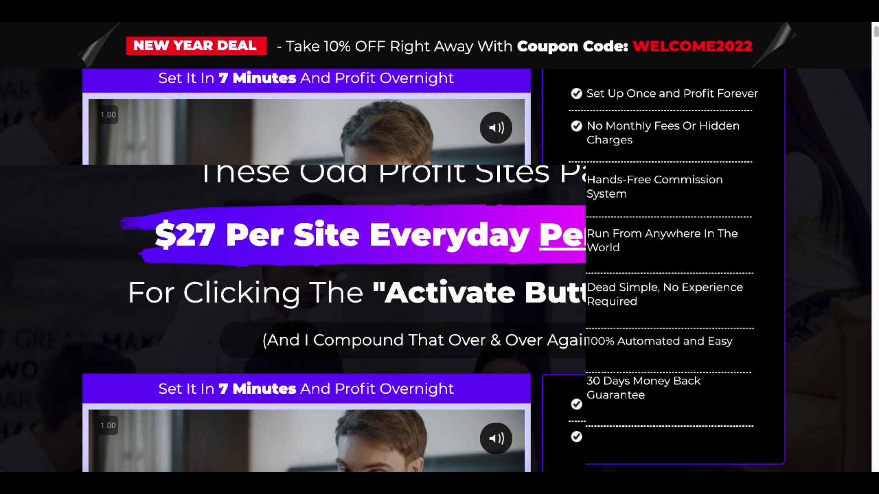
scroll(813, 243, down, 4)
scroll(813, 243, down, 4)
scroll(814, 243, down, 3)
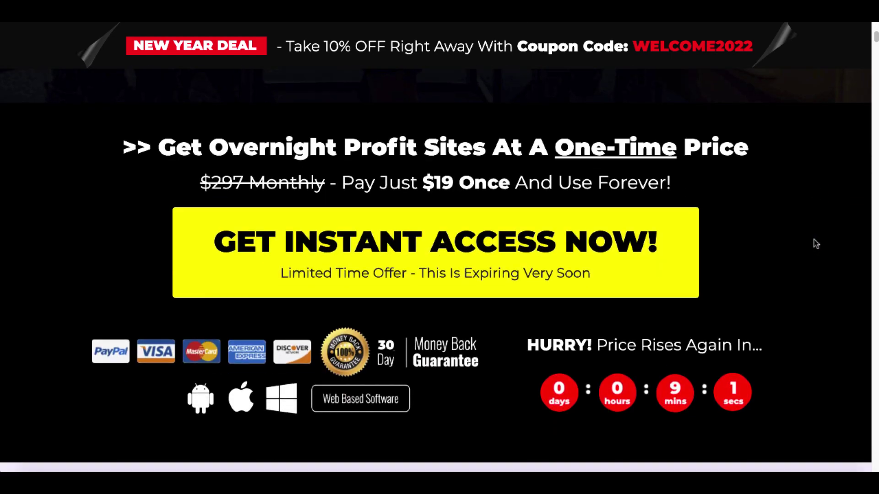
scroll(814, 243, down, 3)
scroll(814, 244, down, 2)
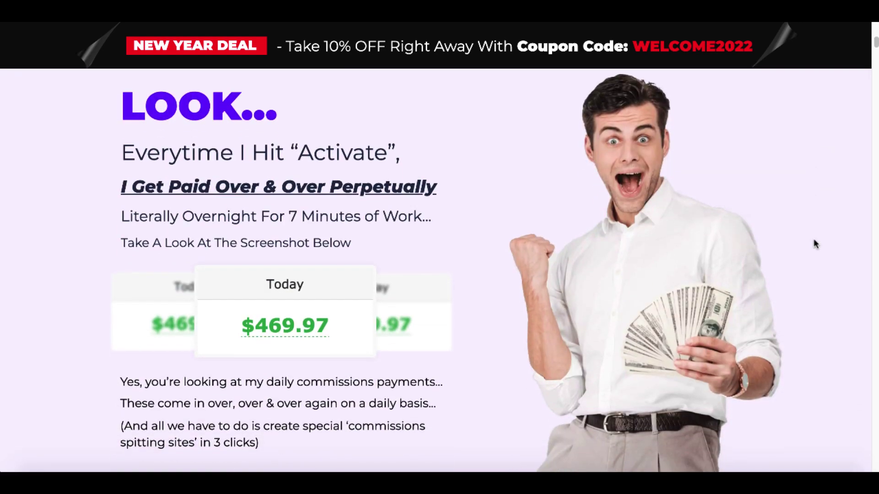
scroll(815, 243, down, 2)
scroll(815, 243, down, 3)
scroll(815, 243, down, 3)
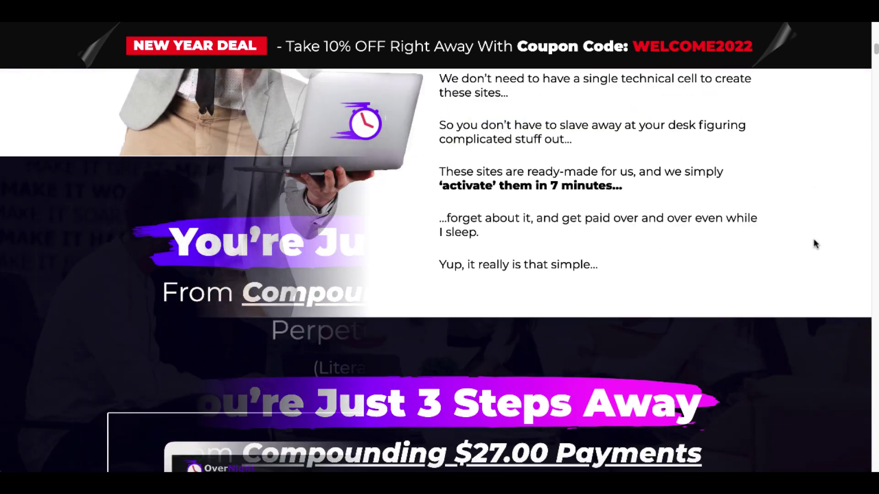
scroll(814, 244, down, 2)
scroll(816, 243, down, 2)
scroll(815, 244, down, 2)
scroll(814, 243, down, 3)
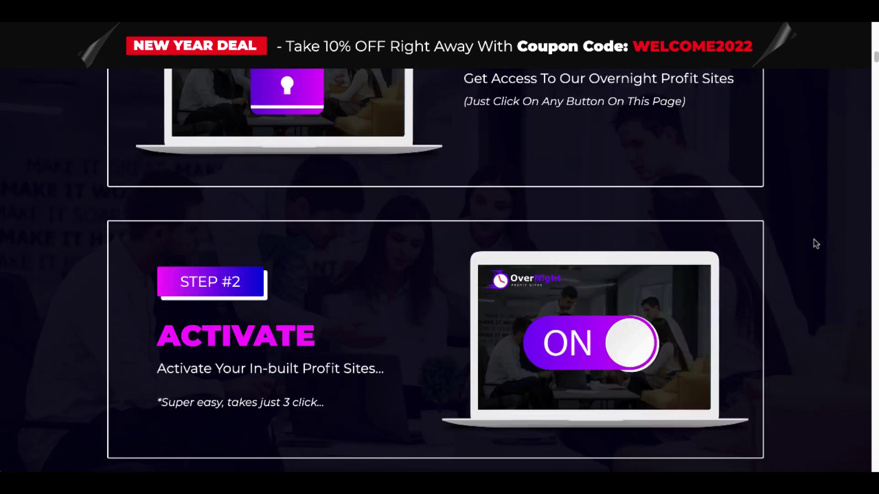
scroll(814, 243, down, 2)
scroll(815, 244, down, 2)
scroll(816, 244, down, 1)
scroll(815, 244, down, 1)
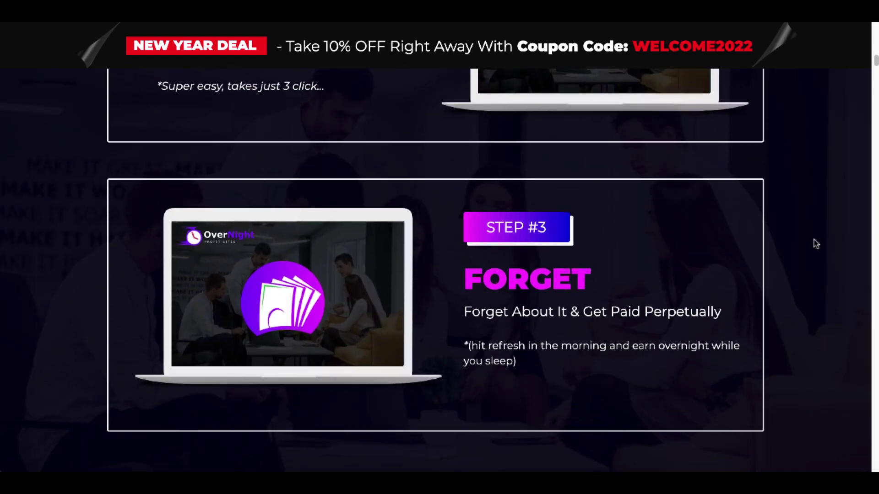
scroll(816, 244, down, 2)
scroll(816, 243, down, 2)
scroll(816, 244, down, 3)
scroll(816, 243, down, 3)
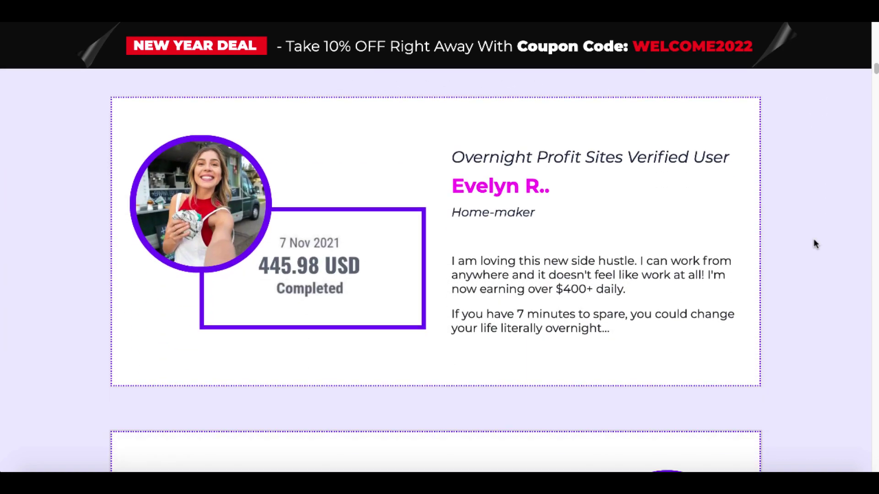
scroll(815, 244, up, 1)
scroll(814, 244, down, 2)
scroll(816, 244, down, 2)
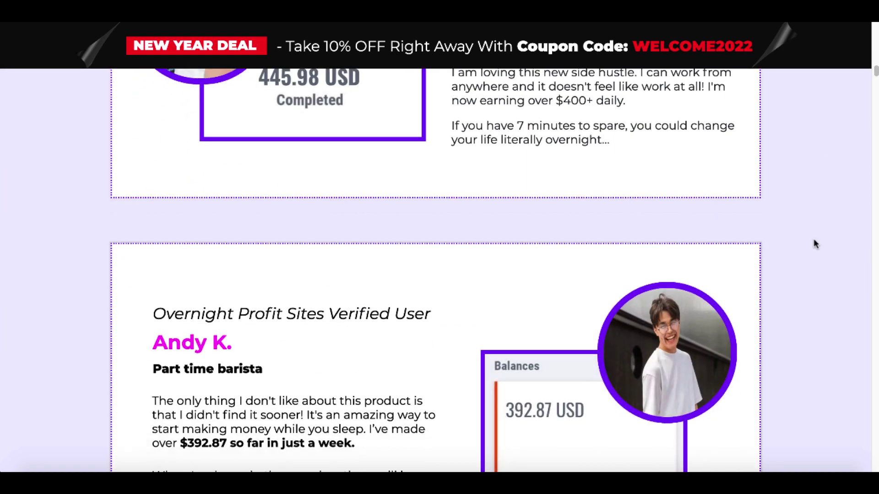
scroll(815, 243, down, 3)
scroll(816, 244, down, 2)
scroll(815, 243, down, 1)
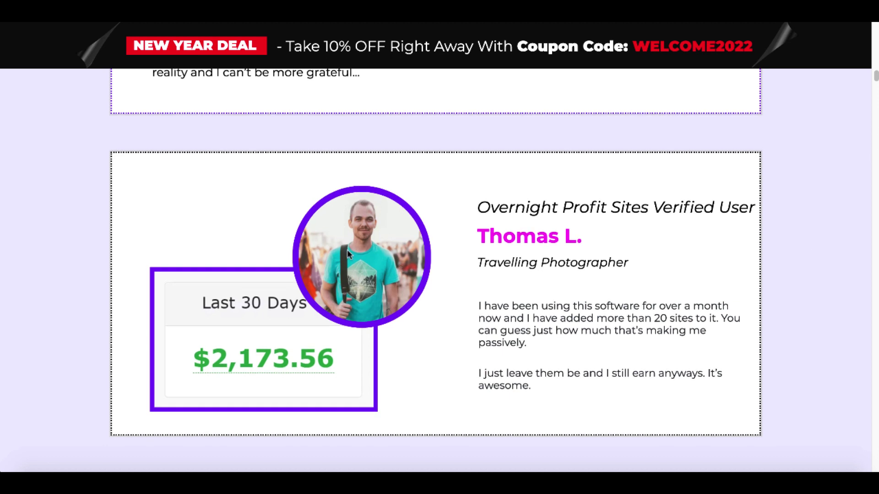
Reverse-search the testimonial photo with Google Lens to find pages with matching images
right_click(393, 267)
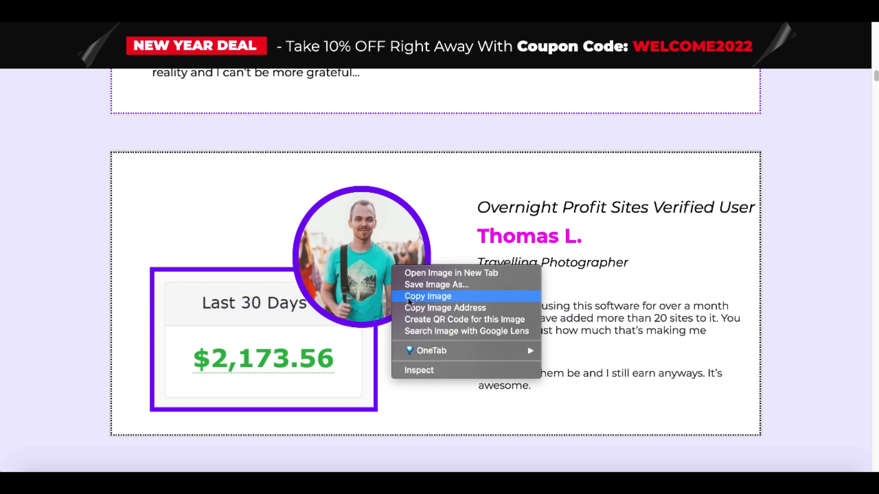
click(435, 331)
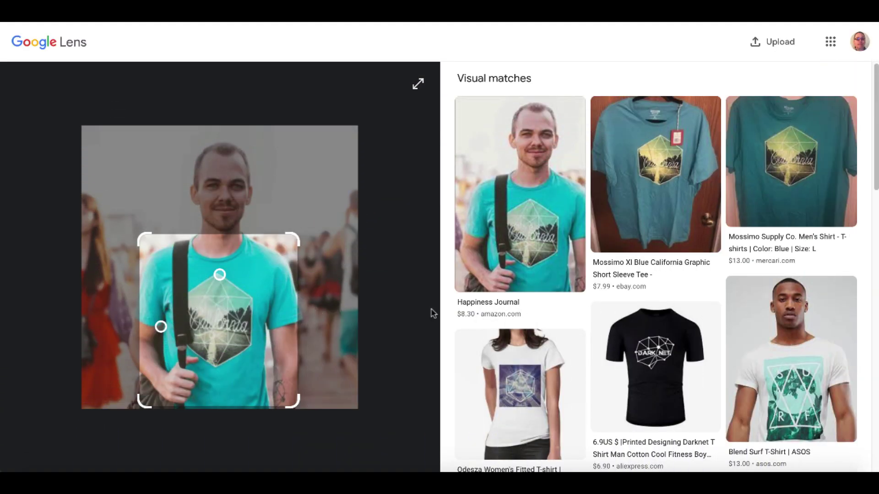
scroll(553, 296, down, 3)
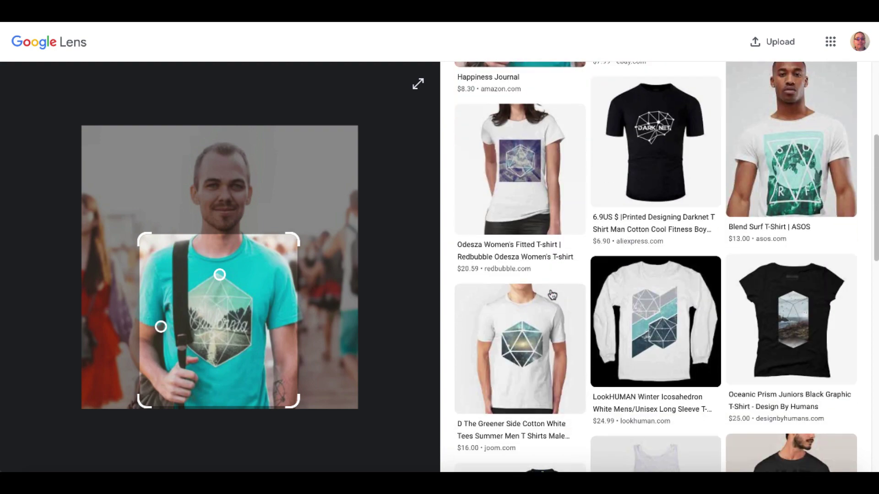
scroll(553, 296, down, 3)
scroll(552, 297, down, 4)
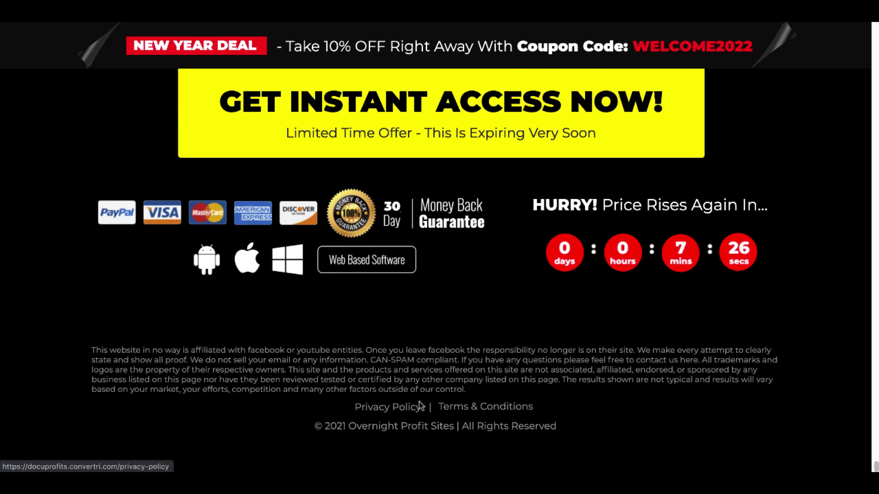
scroll(539, 372, up, 3)
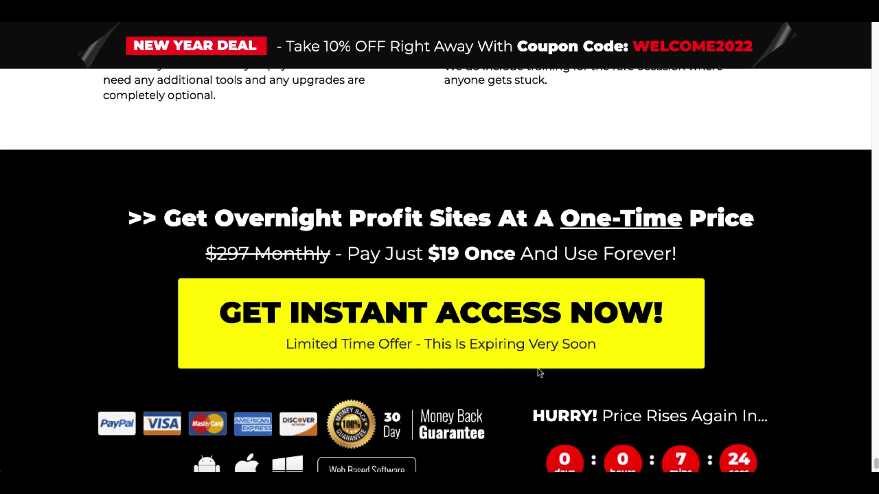
scroll(539, 372, up, 10)
scroll(539, 373, up, 10)
scroll(539, 373, up, 10)
scroll(539, 373, up, 10)
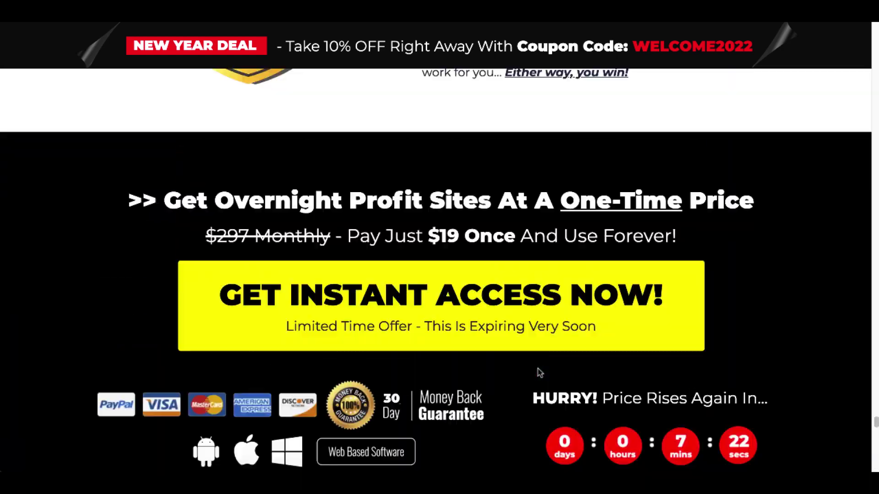
scroll(539, 371, down, 2)
scroll(539, 371, down, 10)
scroll(539, 371, down, 10)
scroll(538, 371, down, 10)
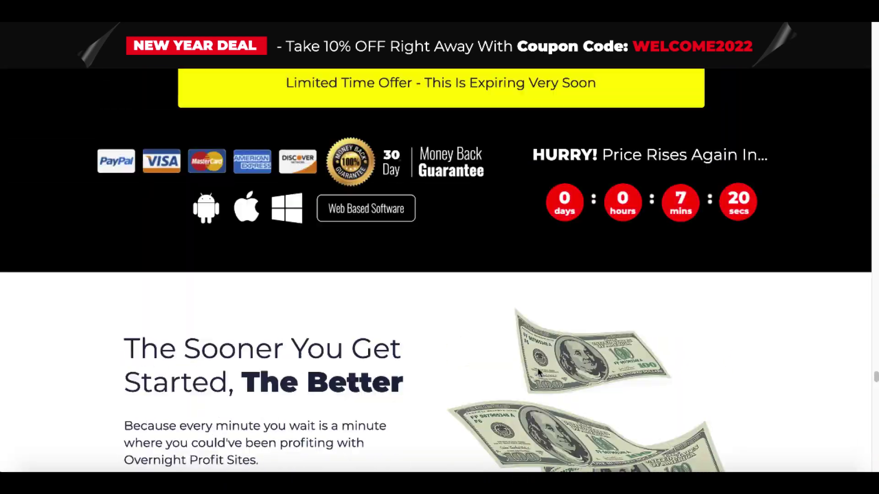
scroll(539, 372, up, 10)
scroll(539, 371, up, 6)
scroll(538, 371, up, 8)
scroll(539, 372, down, 4)
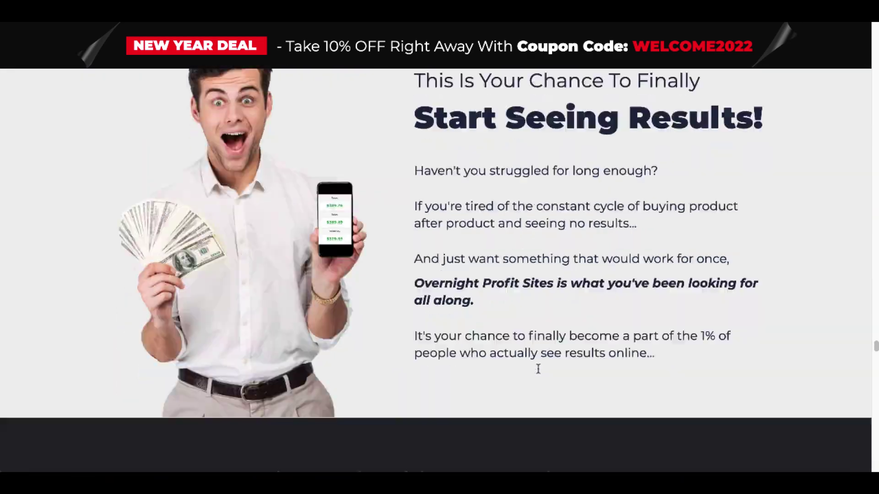
scroll(537, 368, down, 8)
scroll(538, 368, up, 3)
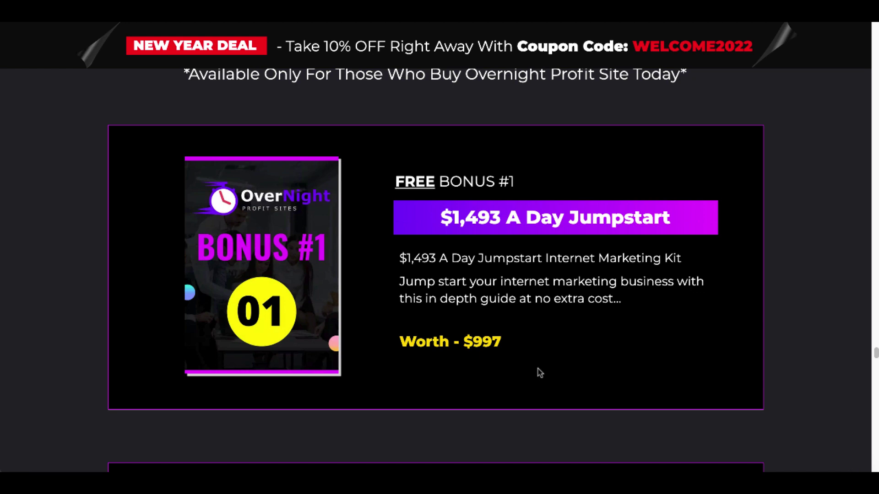
scroll(538, 369, down, 1)
scroll(537, 369, up, 4)
scroll(537, 369, up, 5)
scroll(538, 369, up, 5)
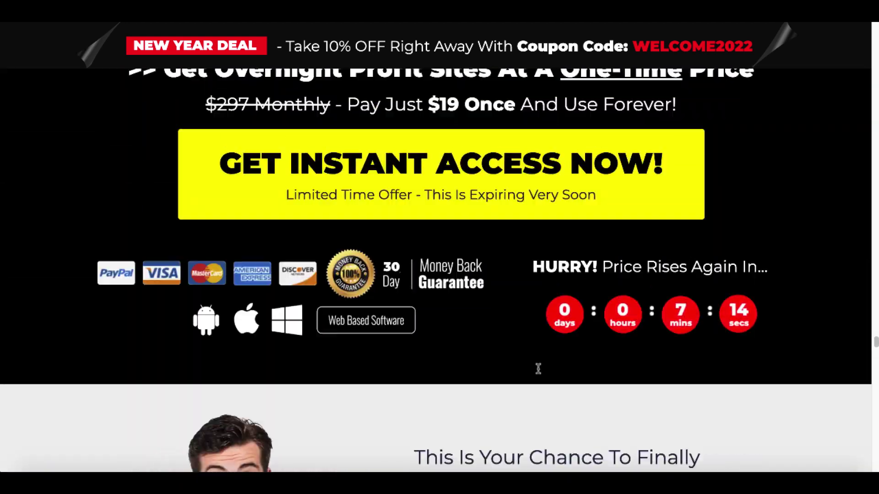
scroll(539, 369, up, 3)
scroll(539, 369, up, 3)
scroll(538, 368, up, 5)
scroll(538, 371, up, 3)
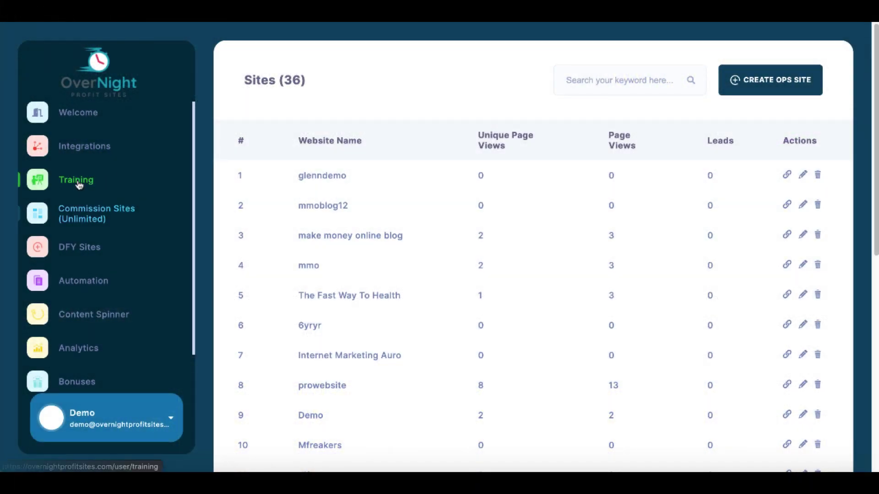
Go to Training Videos and briefly play, then pause, the Rapid Commission Sites walk-through
click(77, 182)
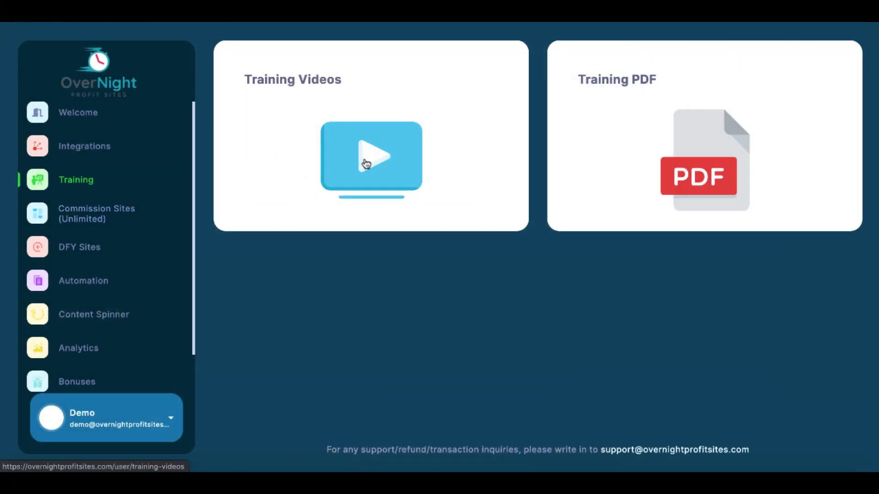
click(366, 163)
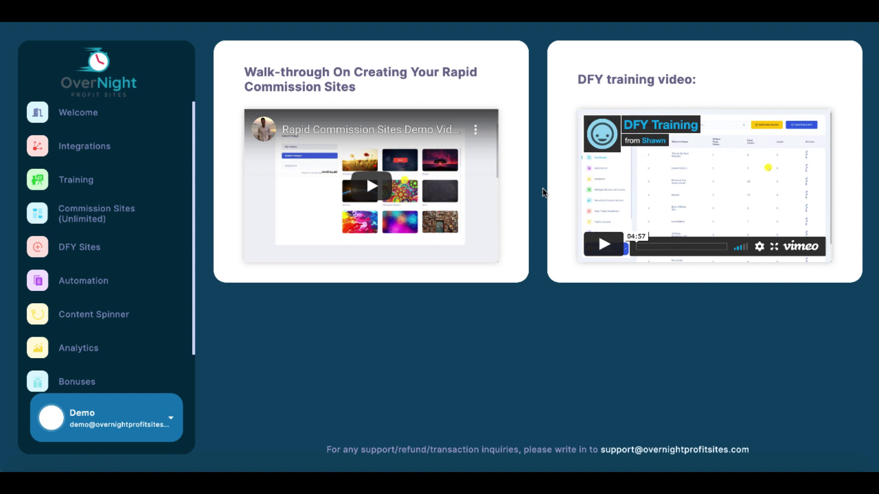
click(378, 189)
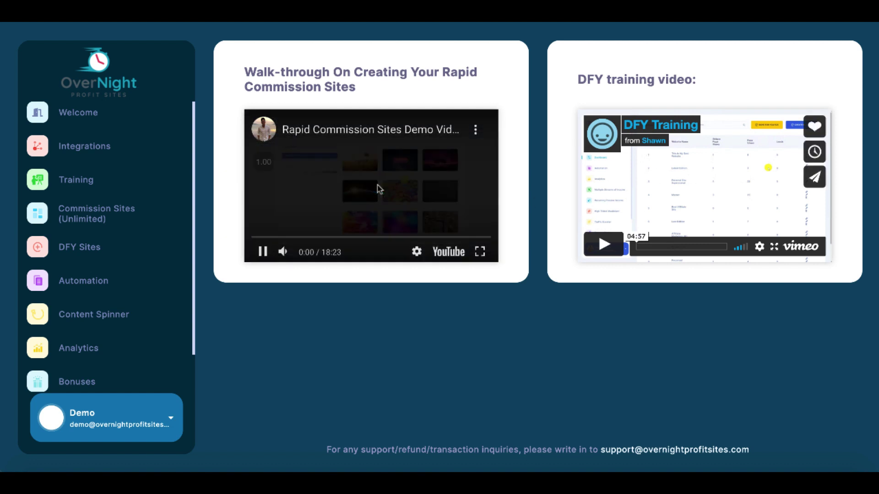
click(263, 252)
View the walk-through full screen, exit, and bring up link options on its YouTube title
click(478, 255)
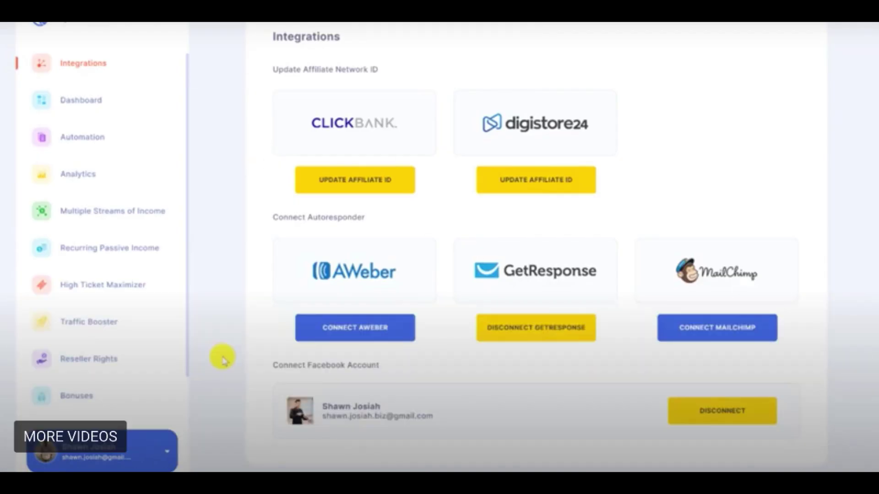
click(853, 457)
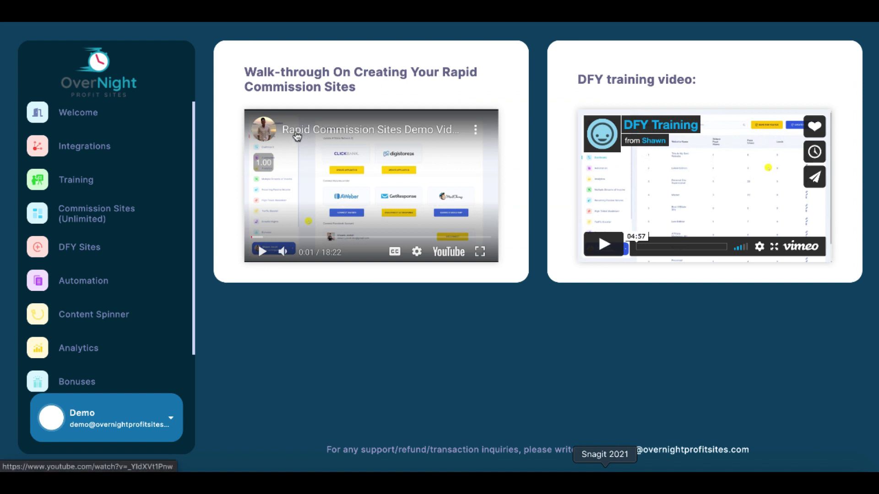
right_click(297, 136)
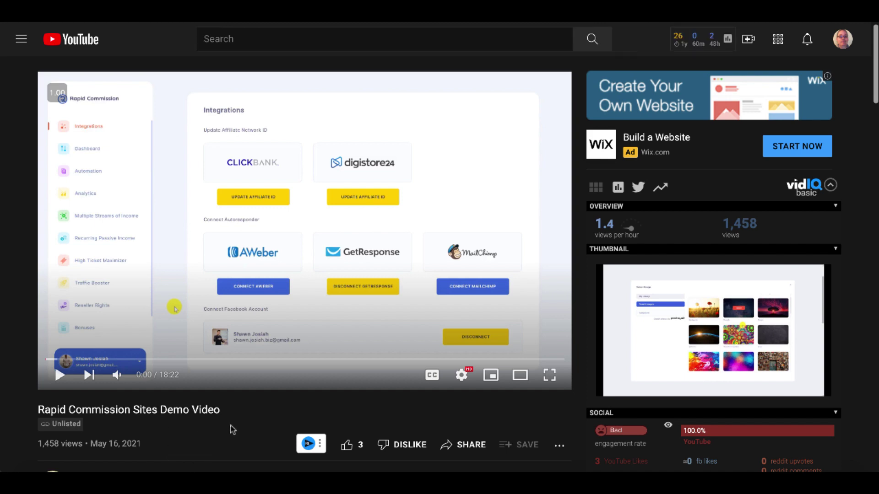
scroll(231, 427, down, 2)
scroll(229, 426, down, 2)
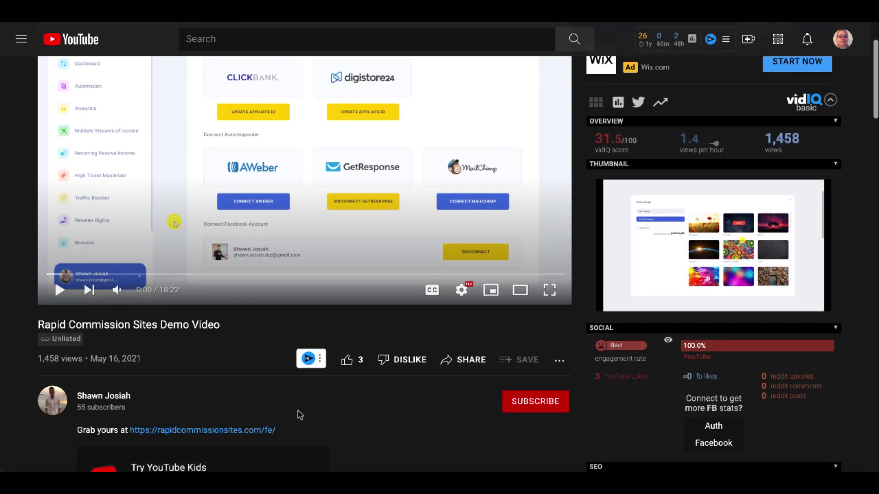
scroll(300, 422, down, 1)
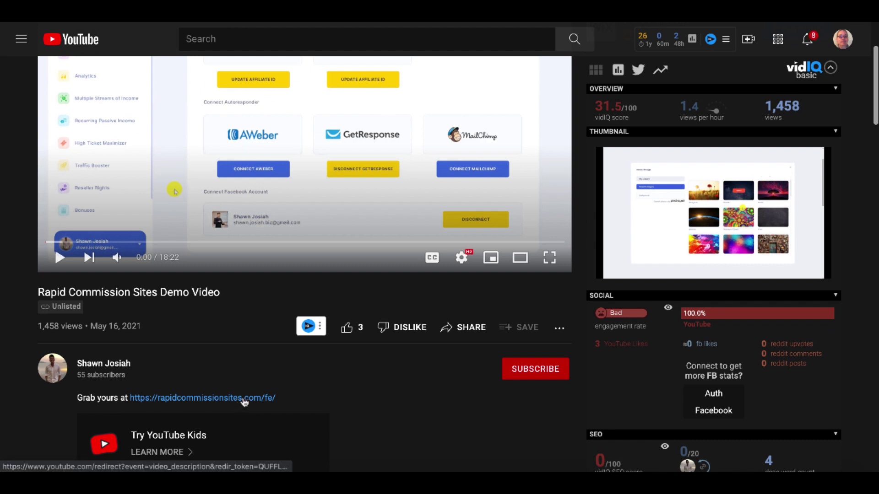
Bring up link options for the rapidcommissionsites.com link in the video description
right_click(244, 402)
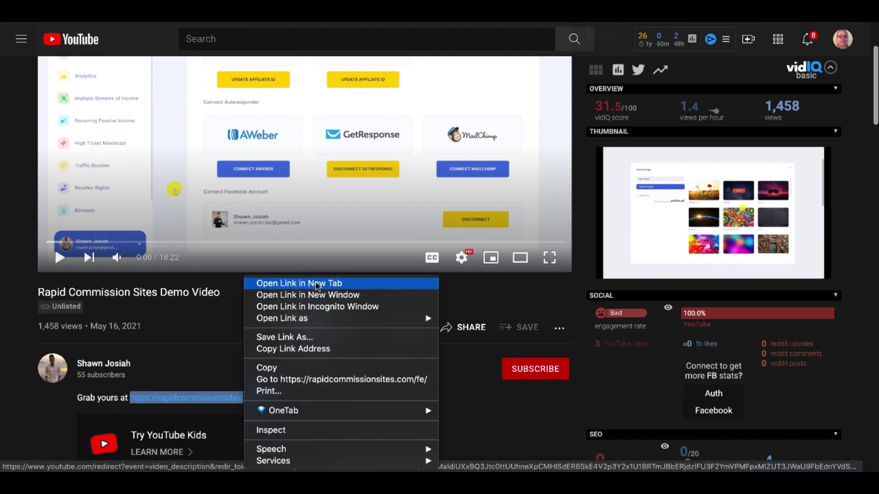
Open the Rapid Commission Sites sales page with its $16.93 offer in a new tab
click(317, 284)
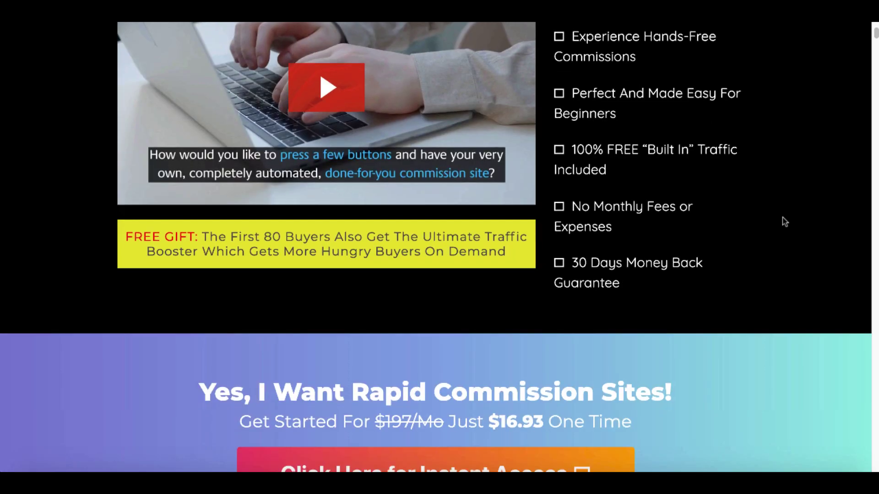
scroll(782, 217, down, 1)
scroll(782, 218, down, 1)
scroll(782, 218, down, 1)
scroll(782, 218, down, 1)
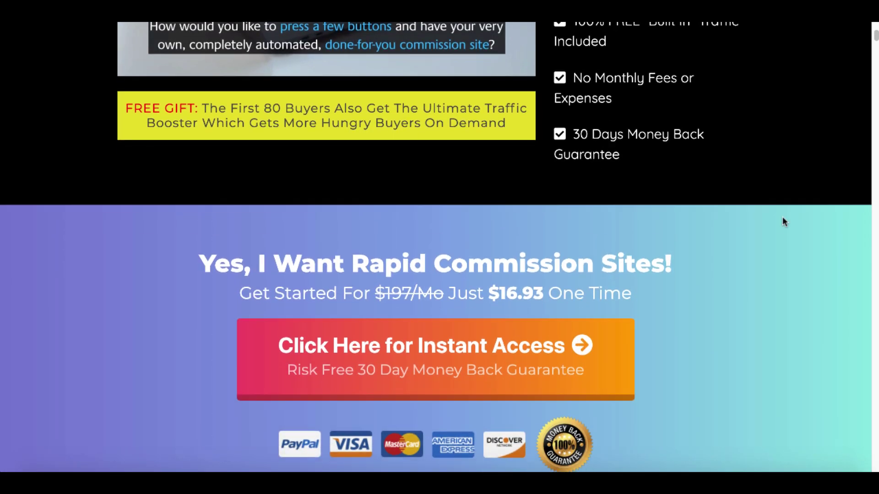
scroll(782, 222, down, 1)
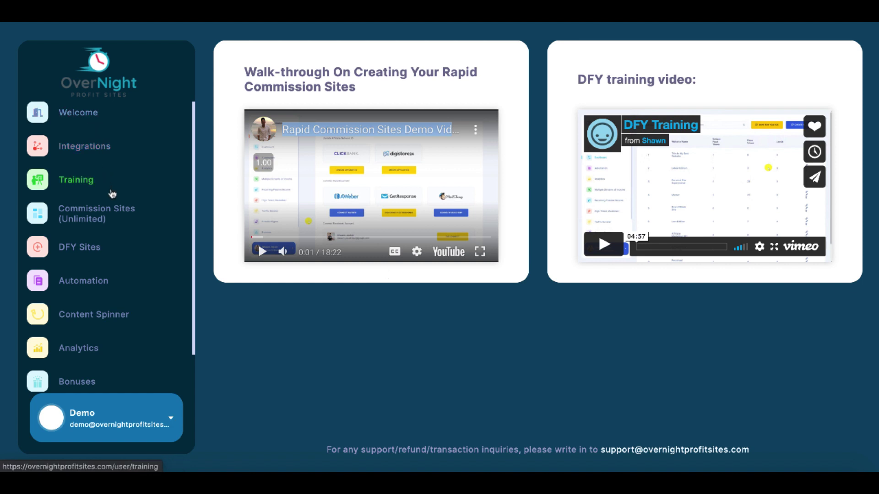
Go to the Integrations page listing affiliate network, autoresponder and Facebook connections
click(89, 152)
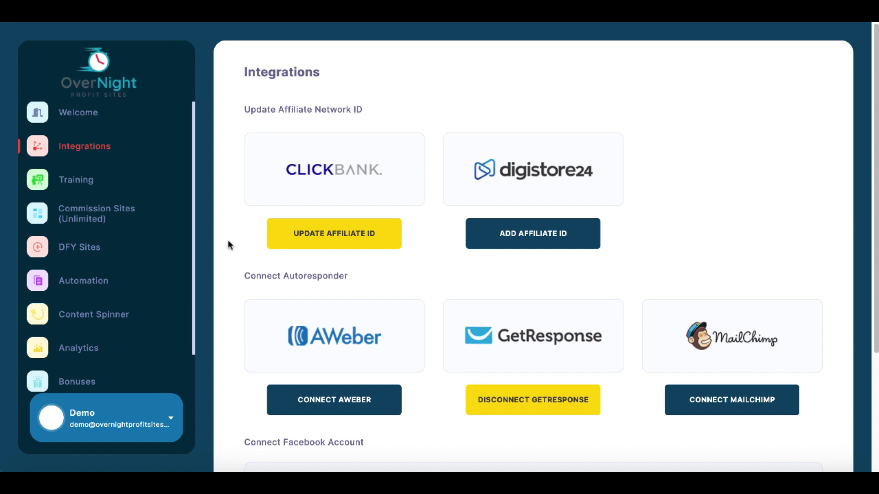
scroll(227, 245, down, 3)
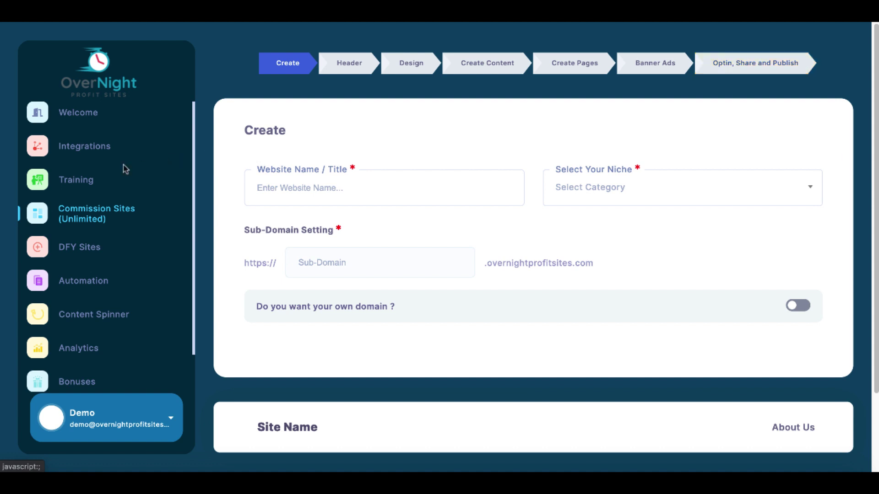
Return from the site creation form to the training videos page
click(87, 186)
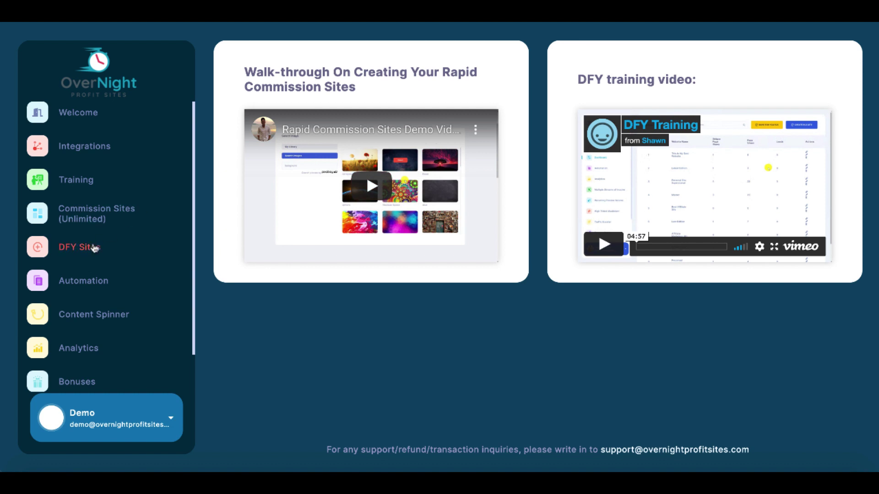
Show the Sites table of all 36 commission sites with page views and leads
click(88, 220)
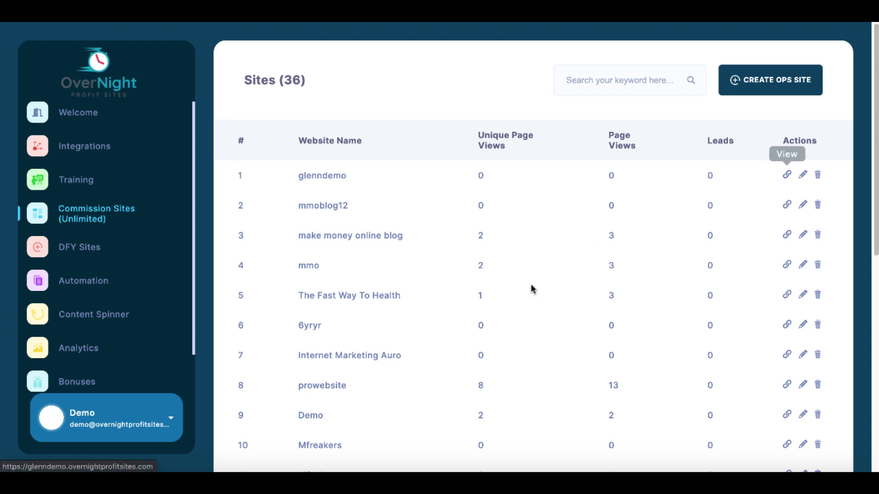
scroll(531, 288, down, 2)
scroll(532, 289, down, 1)
scroll(532, 289, down, 2)
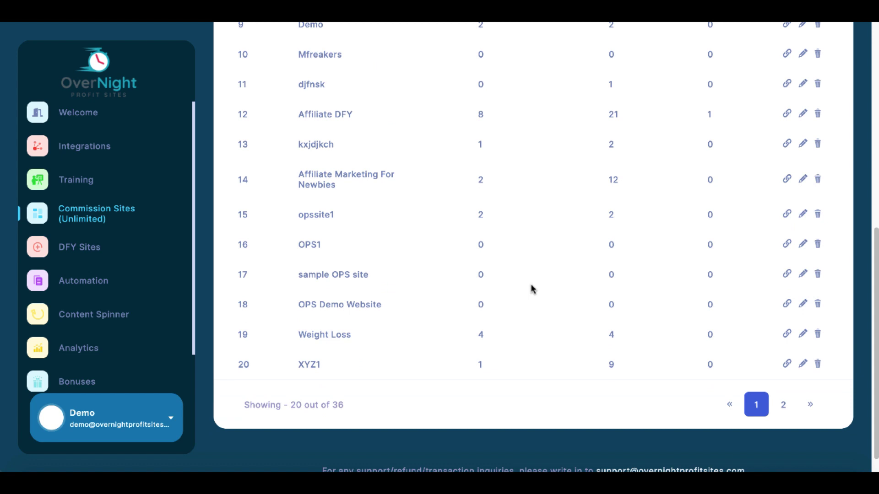
scroll(532, 288, up, 1)
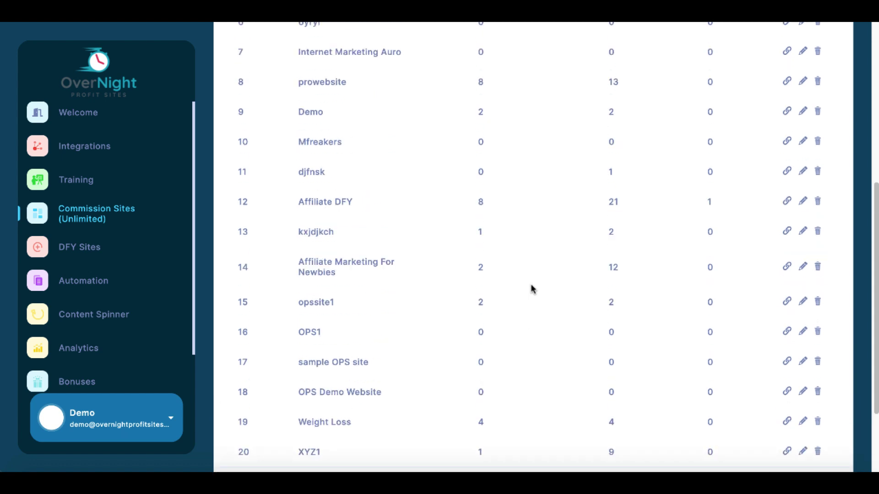
scroll(532, 288, up, 3)
scroll(532, 289, up, 1)
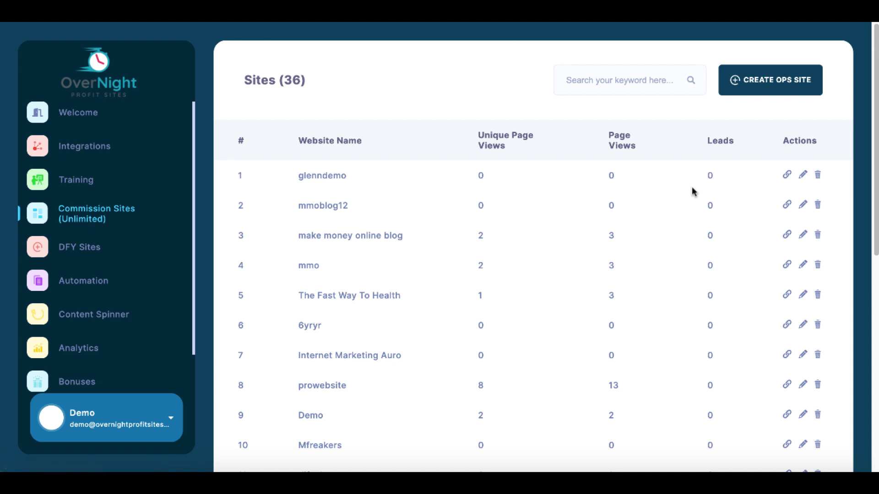
click(786, 176)
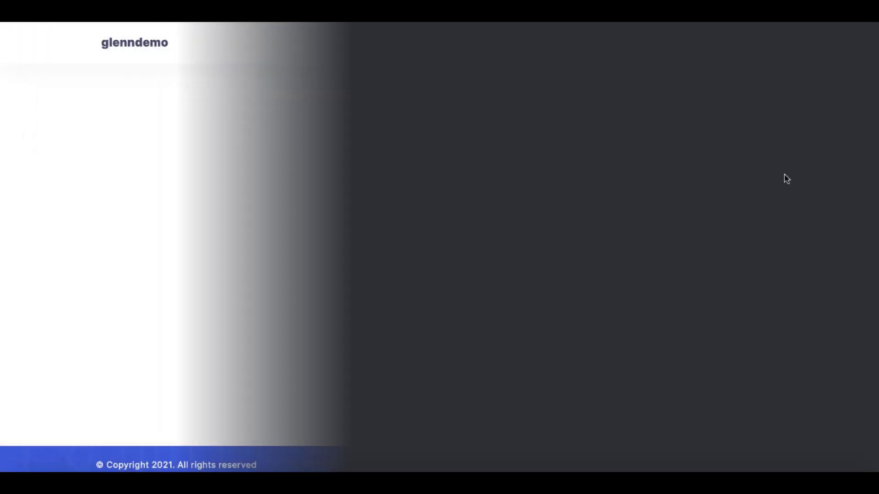
scroll(441, 310, down, 1)
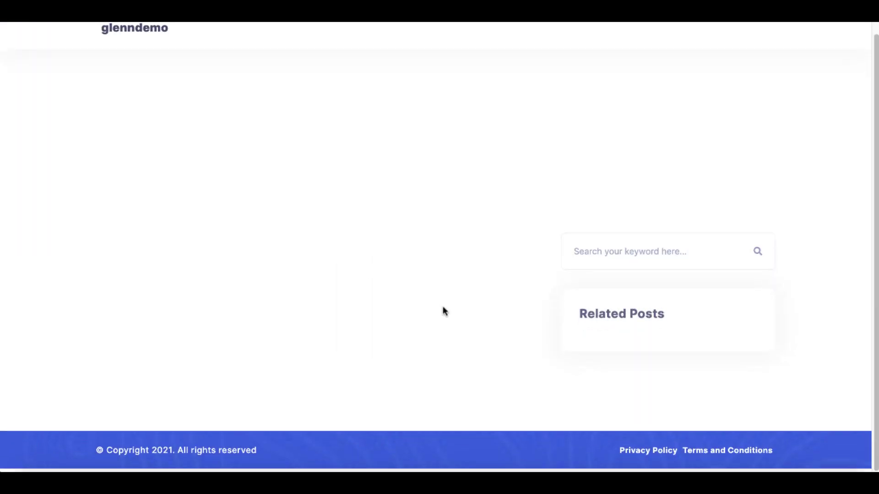
scroll(442, 310, up, 1)
key(ctrl+w)
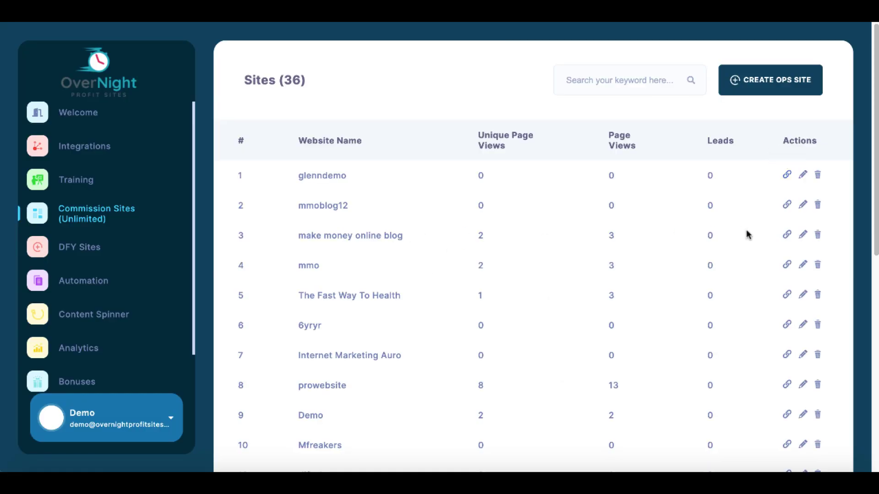
click(787, 236)
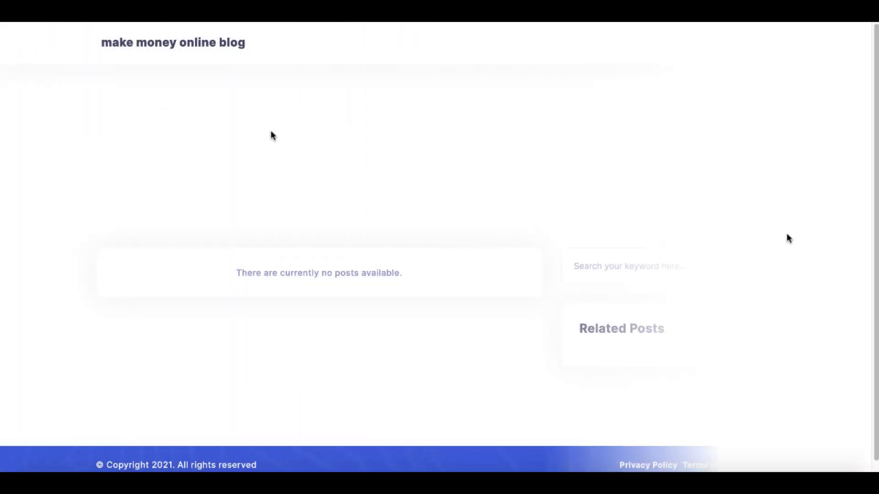
scroll(494, 302, down, 1)
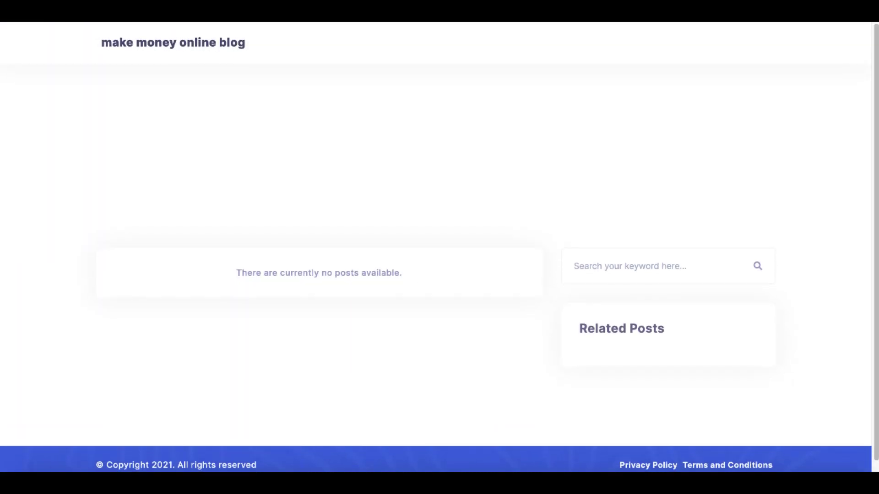
scroll(477, 336, down, 1)
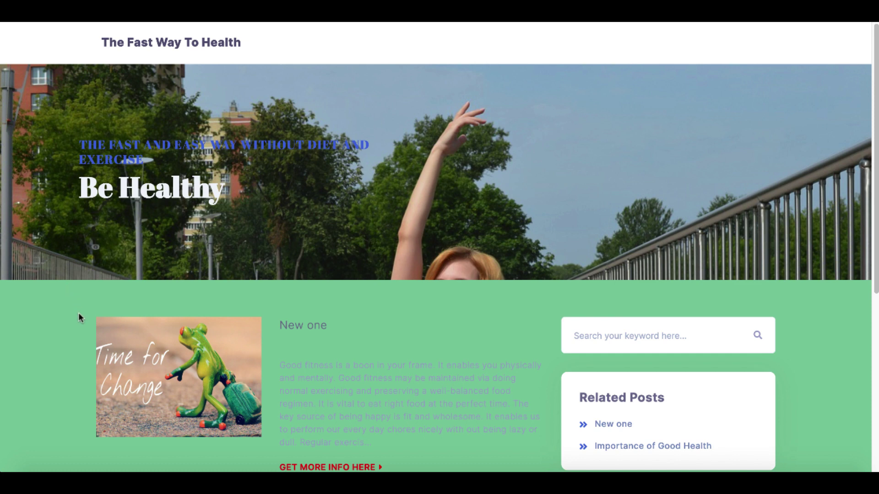
scroll(70, 362, down, 1)
scroll(69, 367, down, 2)
scroll(69, 367, down, 1)
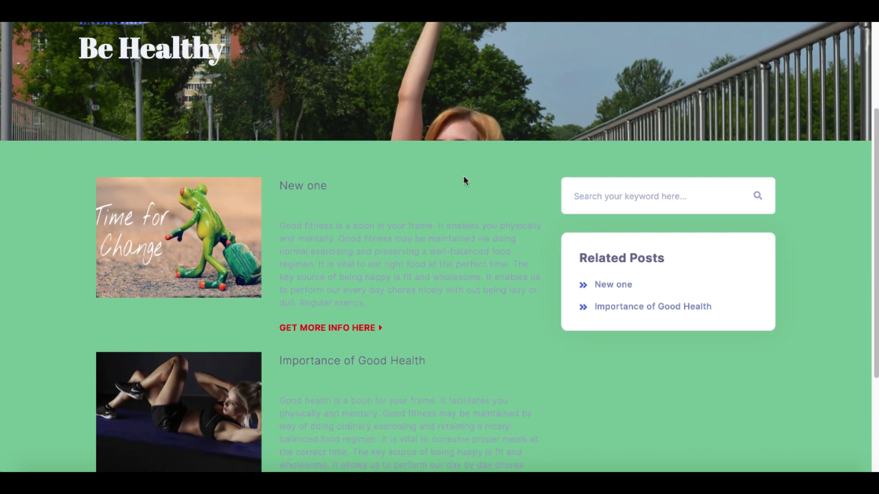
scroll(571, 362, down, 3)
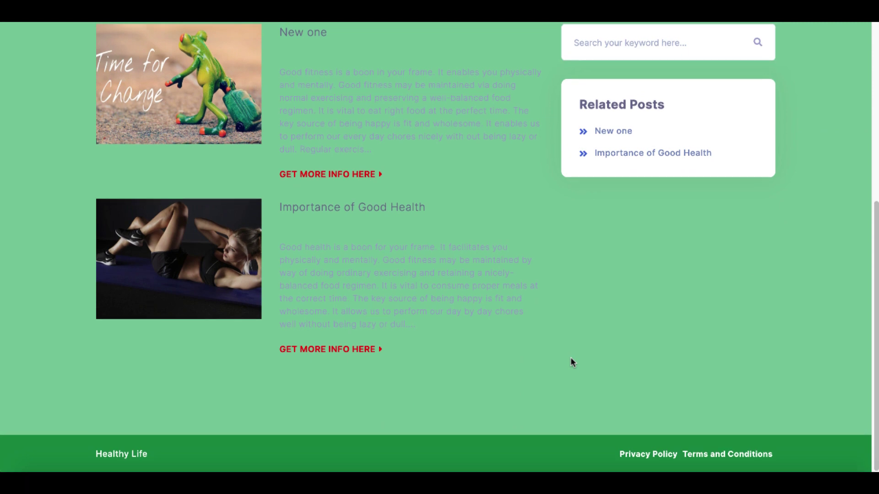
click(345, 178)
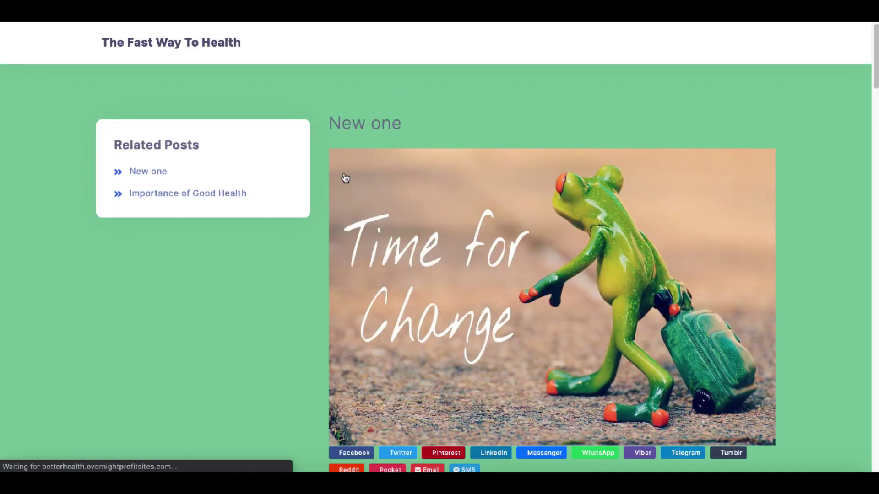
scroll(306, 335, down, 3)
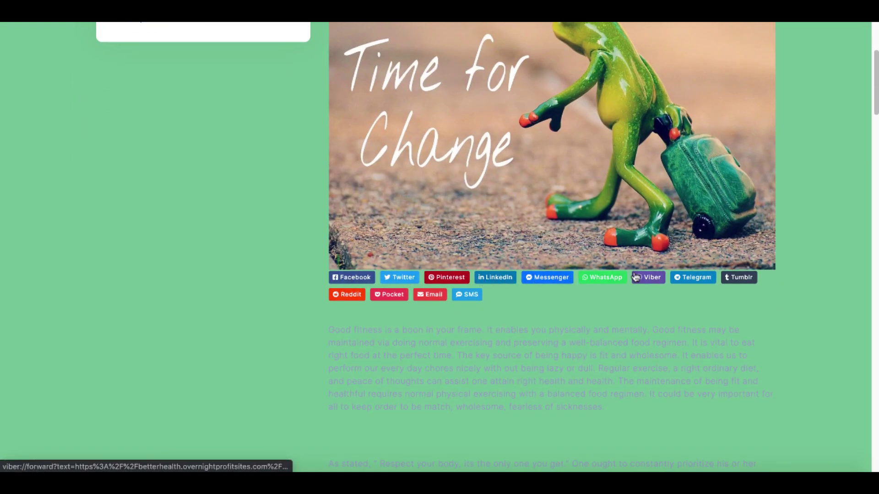
scroll(782, 303, down, 3)
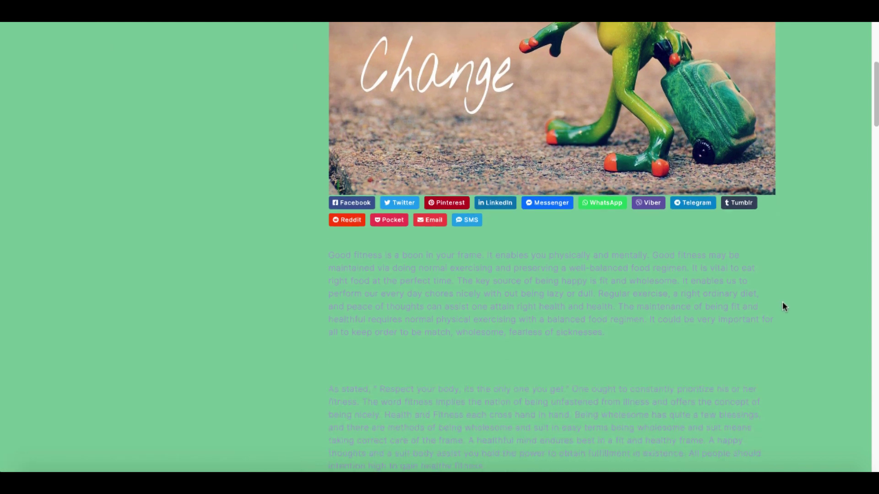
scroll(781, 306, down, 1)
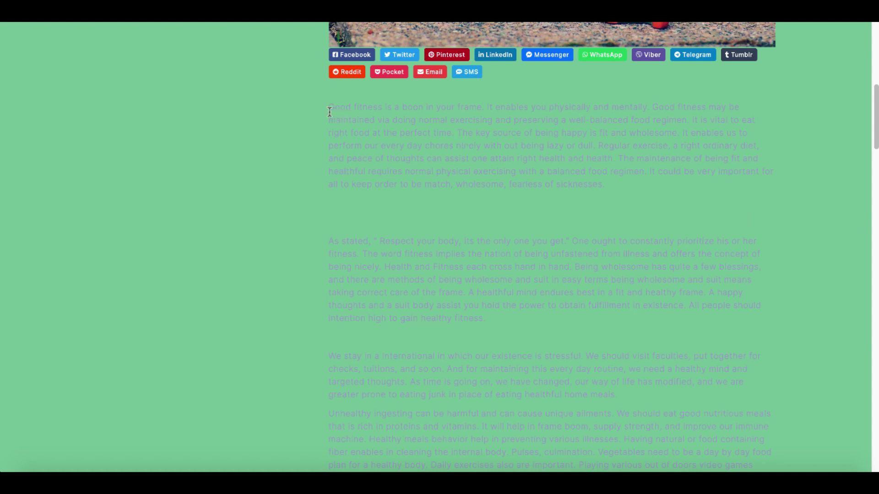
mouse_move(329, 106)
mouse_down()
mouse_move(477, 121)
mouse_move(593, 178)
mouse_up()
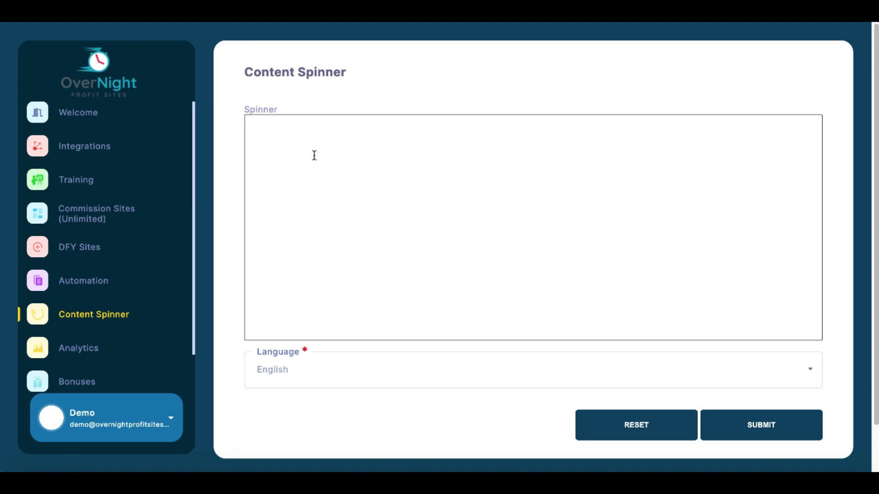
text(This is a test sentence to see if this content spinner can make this sentence better than what I just wrote.)
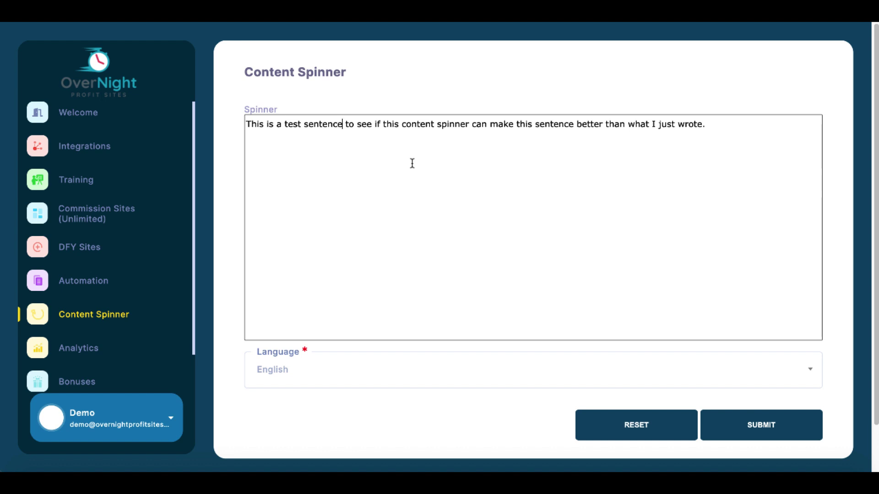
Check the Spinner language list and submit the test sentence to get its spun rewording
click(350, 374)
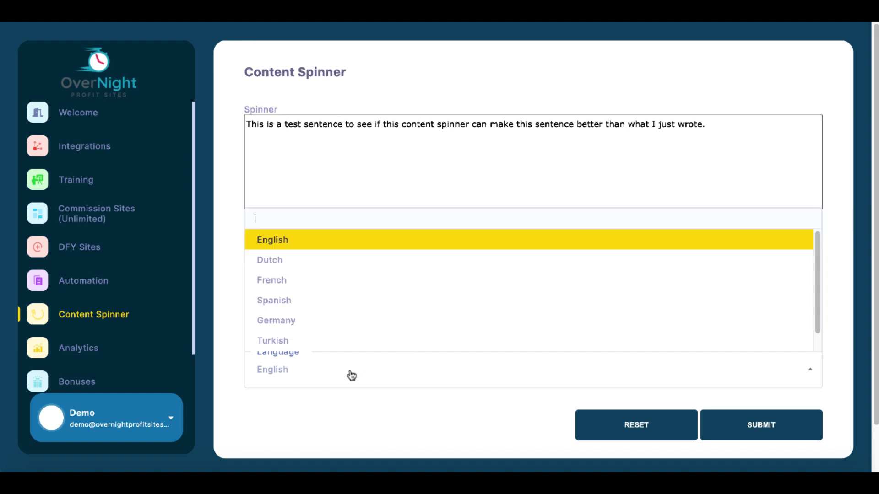
click(762, 425)
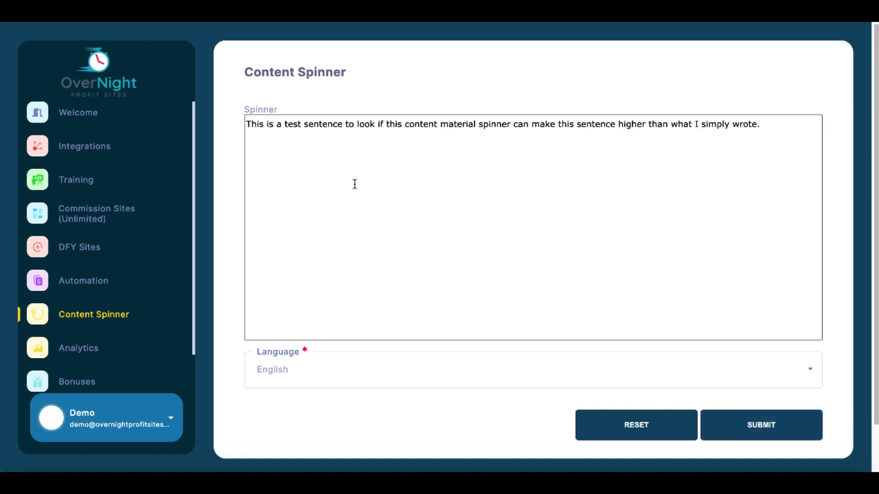